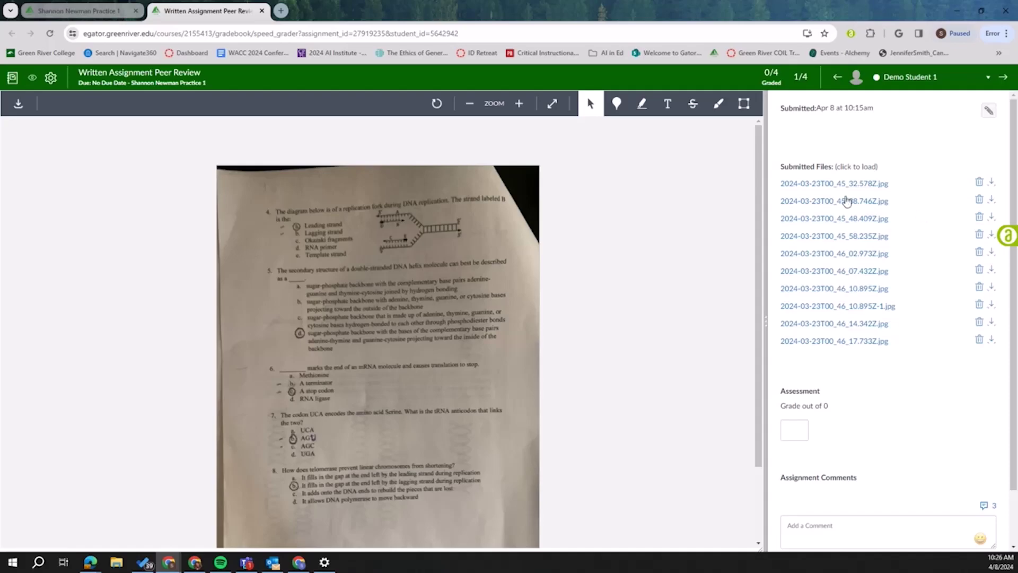
# Download the submitted JPG files and bring the nine downloaded images from File Explorer into Acrobat's Combine Files.
pyautogui.click(991, 202)
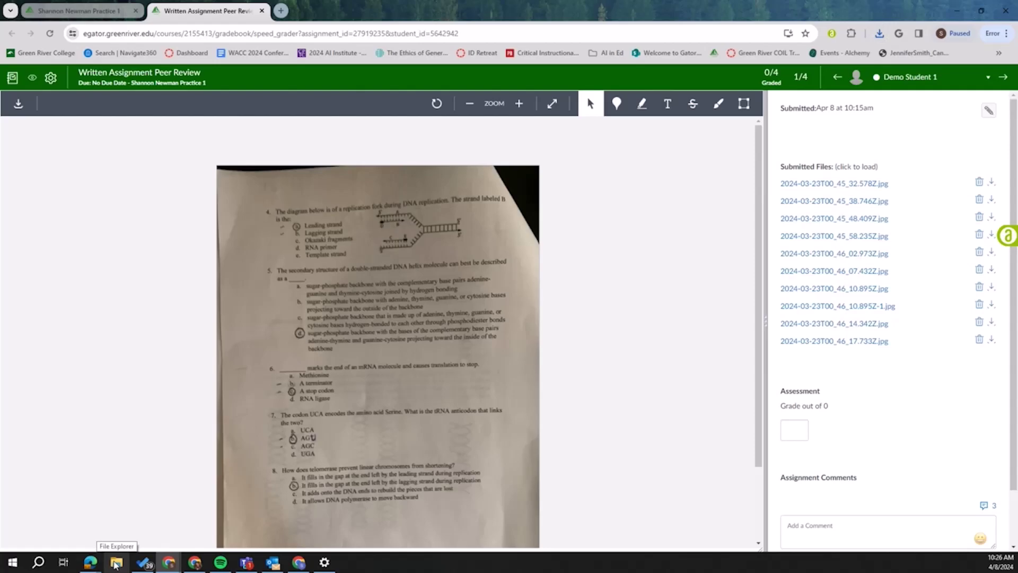
pyautogui.click(115, 562)
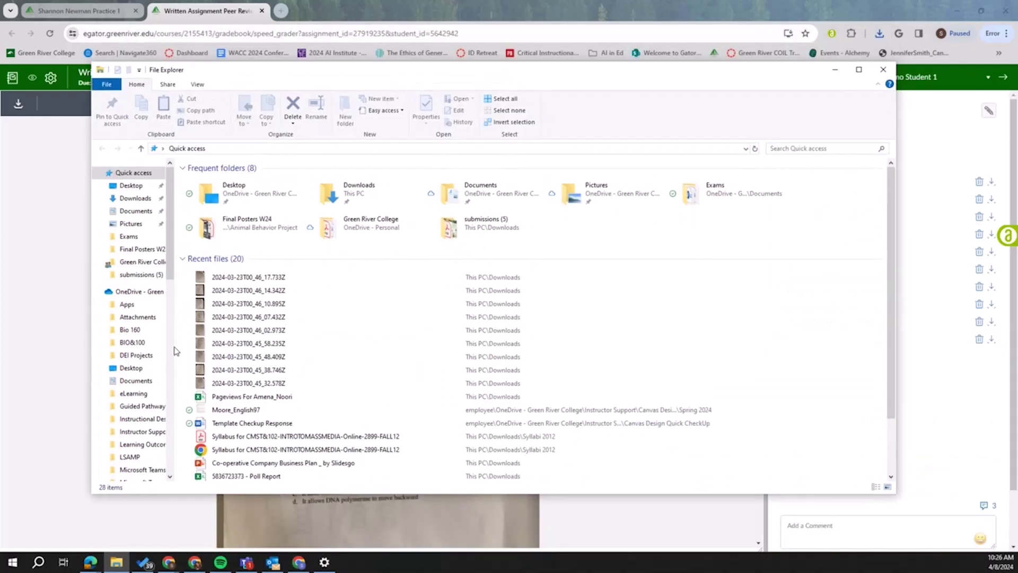
pyautogui.click(221, 278)
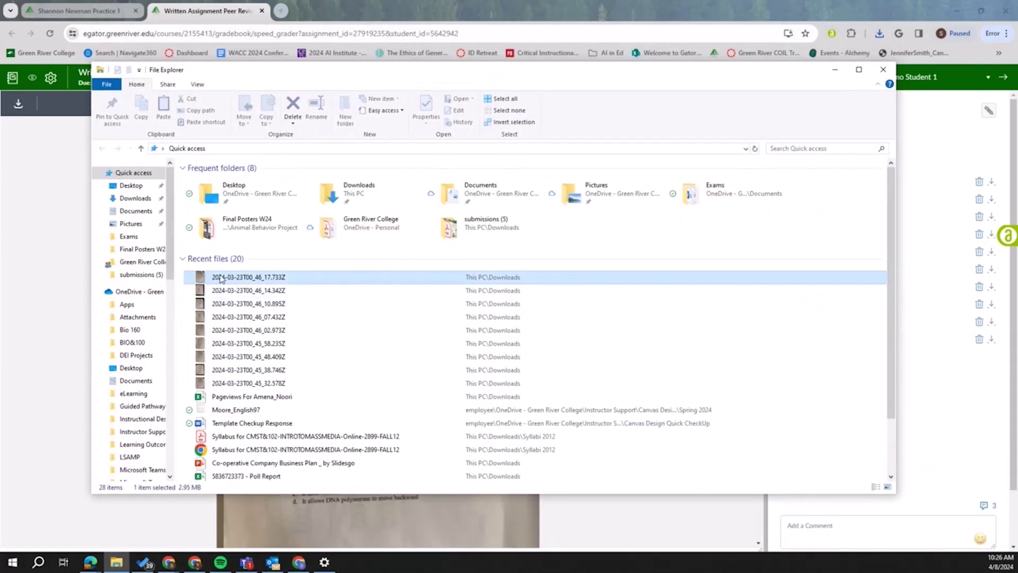
pyautogui.keyDown('shift'); pyautogui.click(260, 384); pyautogui.keyUp('shift')
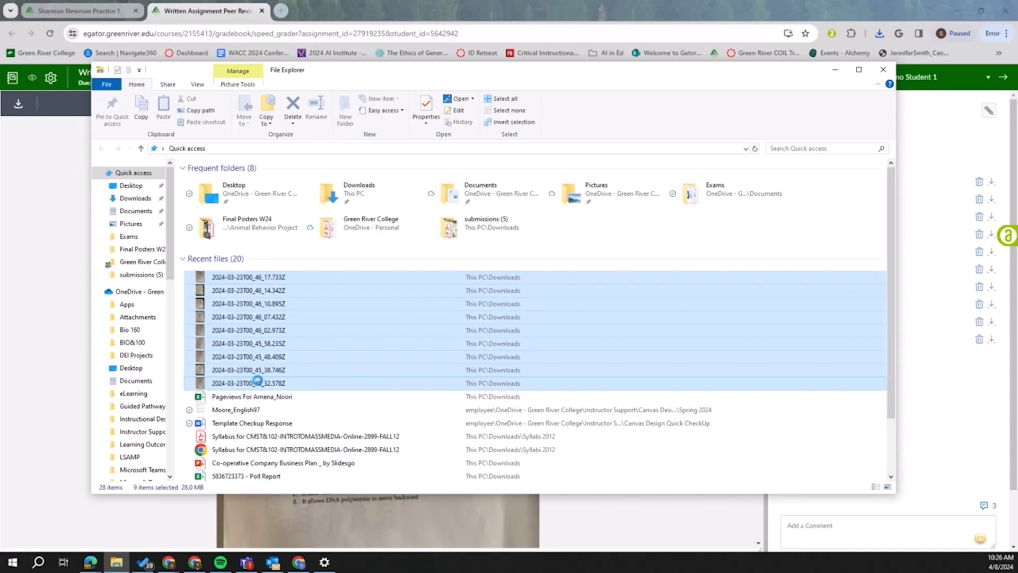
pyautogui.rightClick(259, 382)
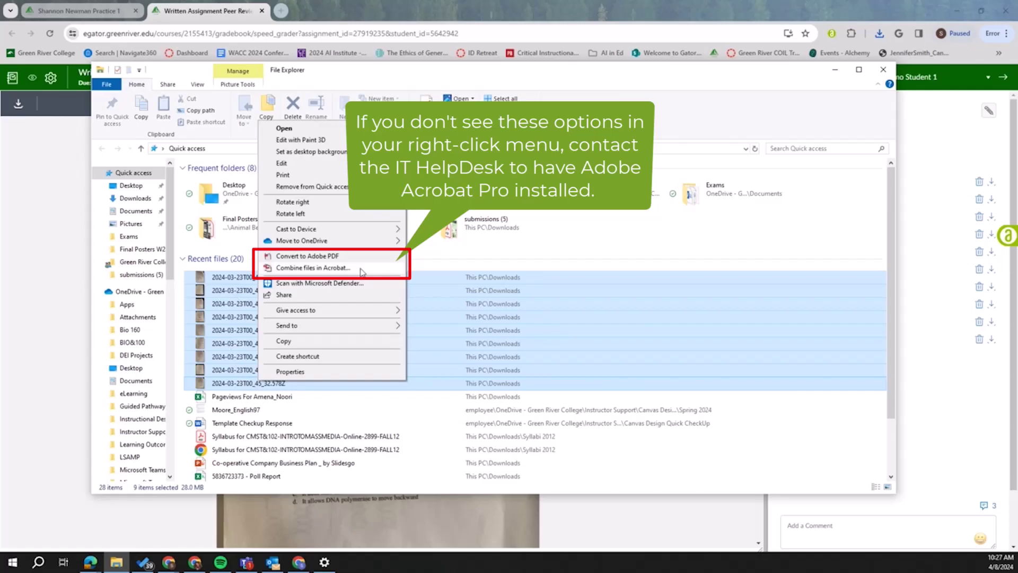
pyautogui.click(340, 268)
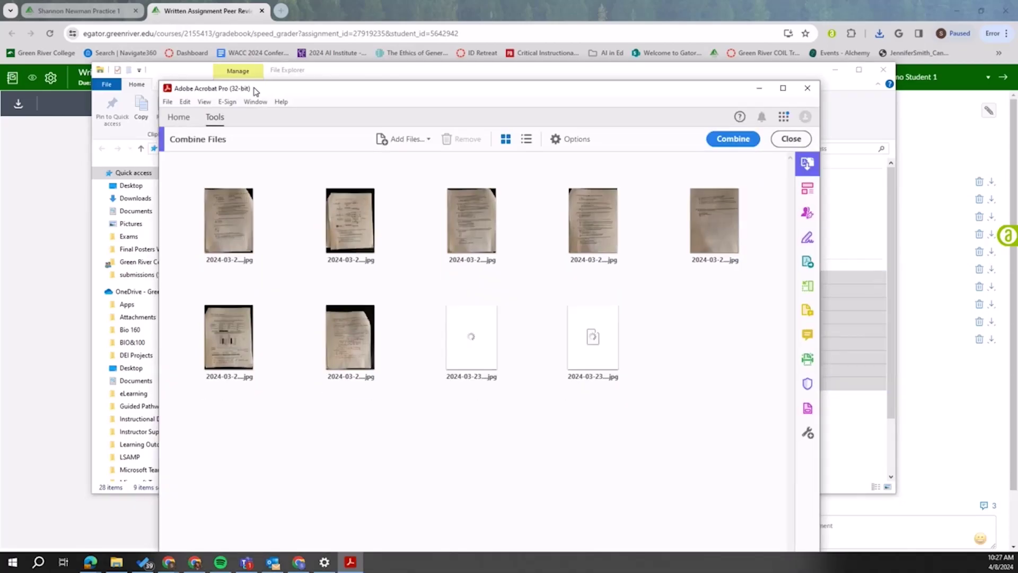
# Combine the nine exam page images into a single PDF, keeping their current order.
pyautogui.moveTo(255, 91); pyautogui.dragTo(281, 37)
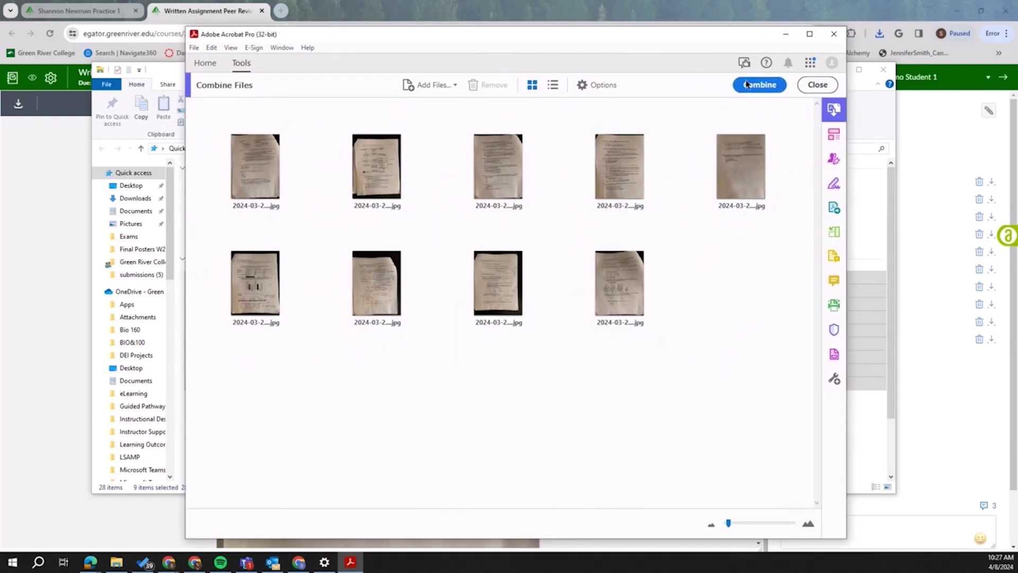
pyautogui.moveTo(732, 208); pyautogui.dragTo(556, 193)
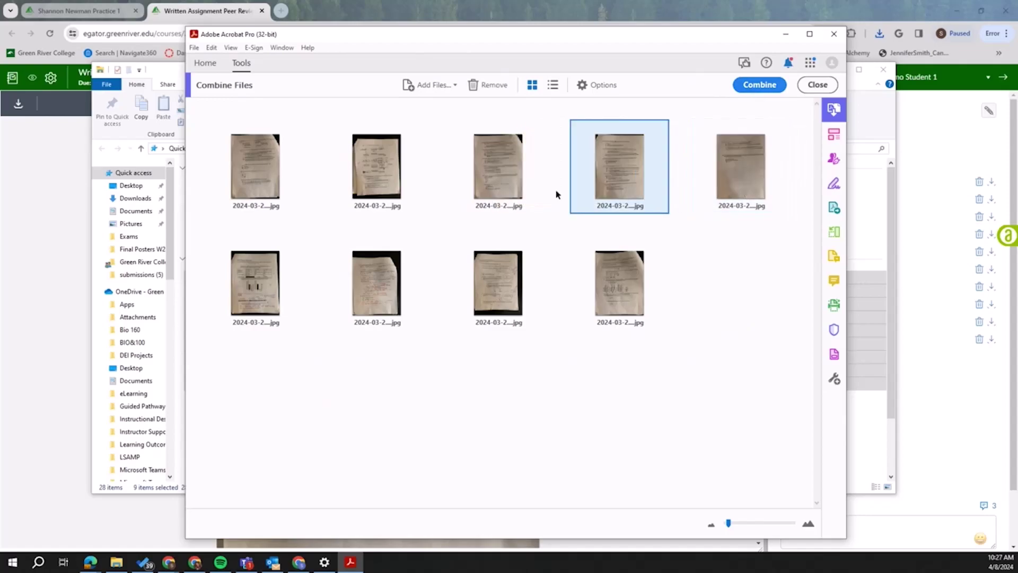
pyautogui.click(729, 296)
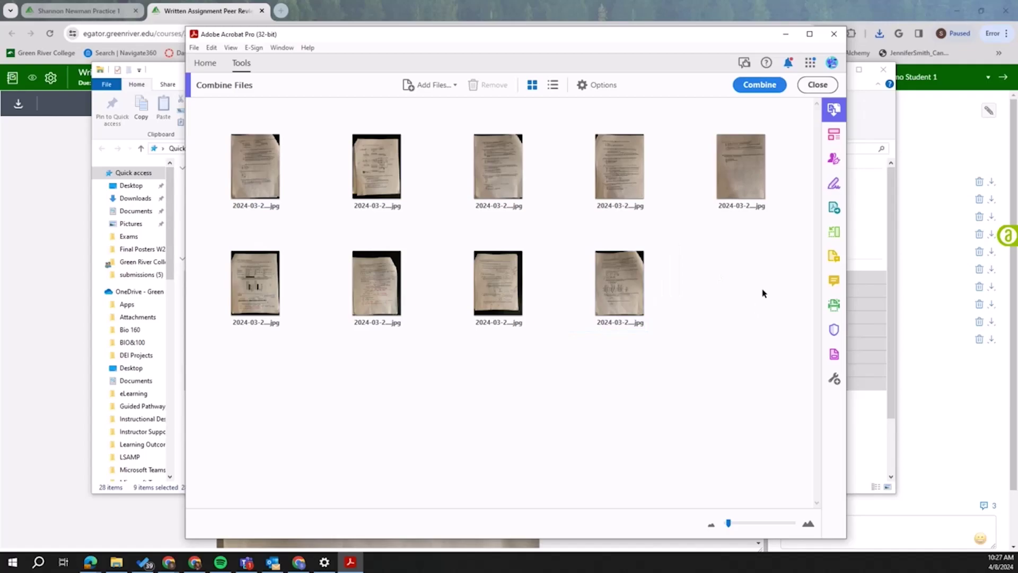
pyautogui.click(767, 90)
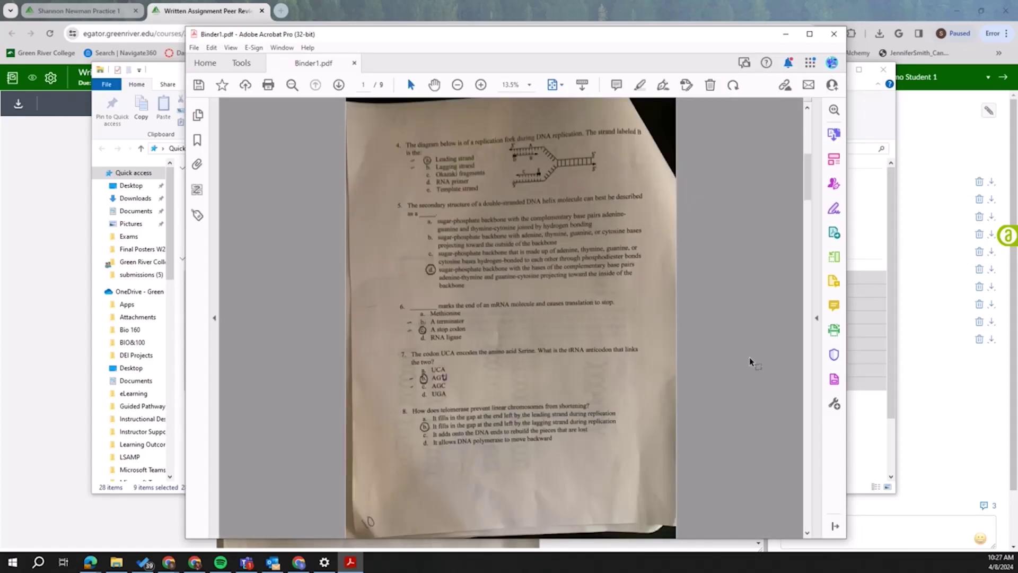
# Look through the combined PDF and check its page order in Organize Pages, then return to the document.
pyautogui.scroll(-6, 749, 357)
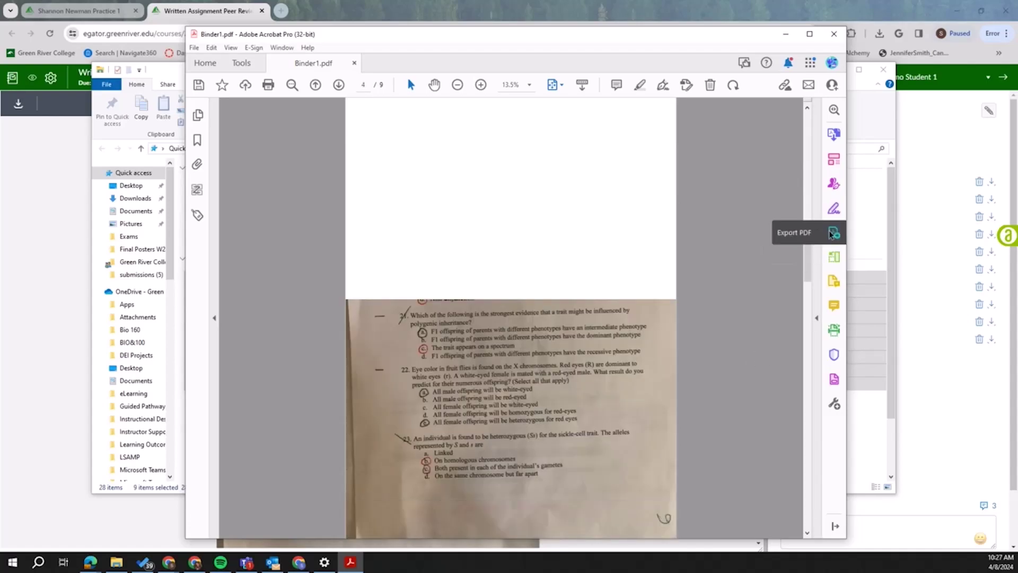
pyautogui.click(836, 260)
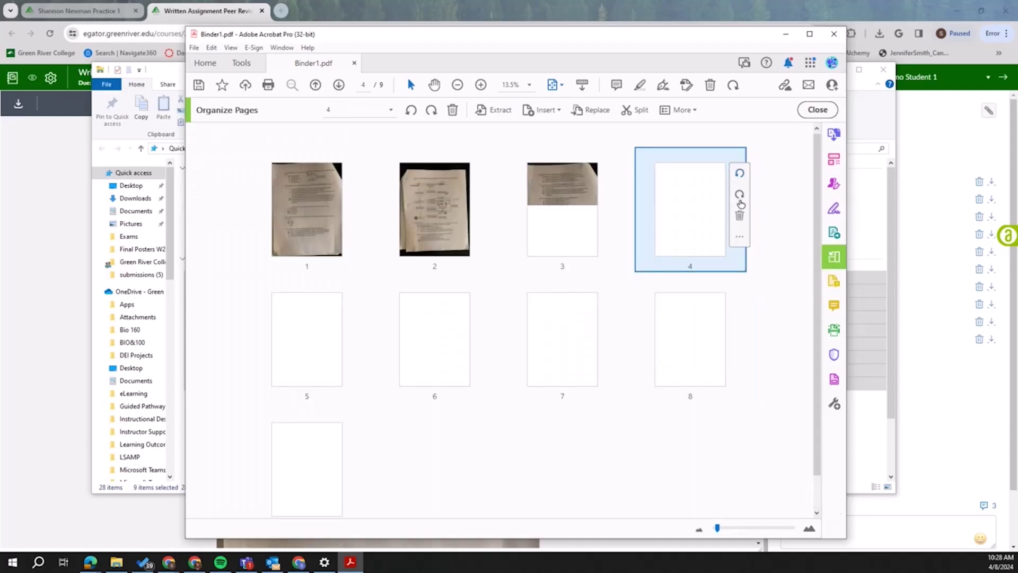
pyautogui.click(817, 110)
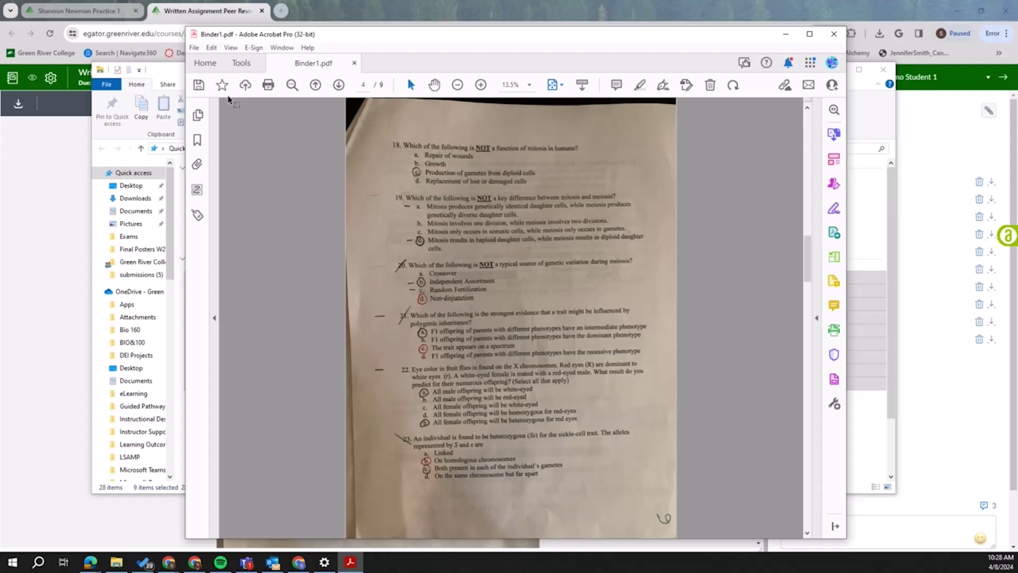
# Save the combined PDF as Combined Documents Example and minimize the Acrobat and File Explorer windows.
pyautogui.click(194, 49)
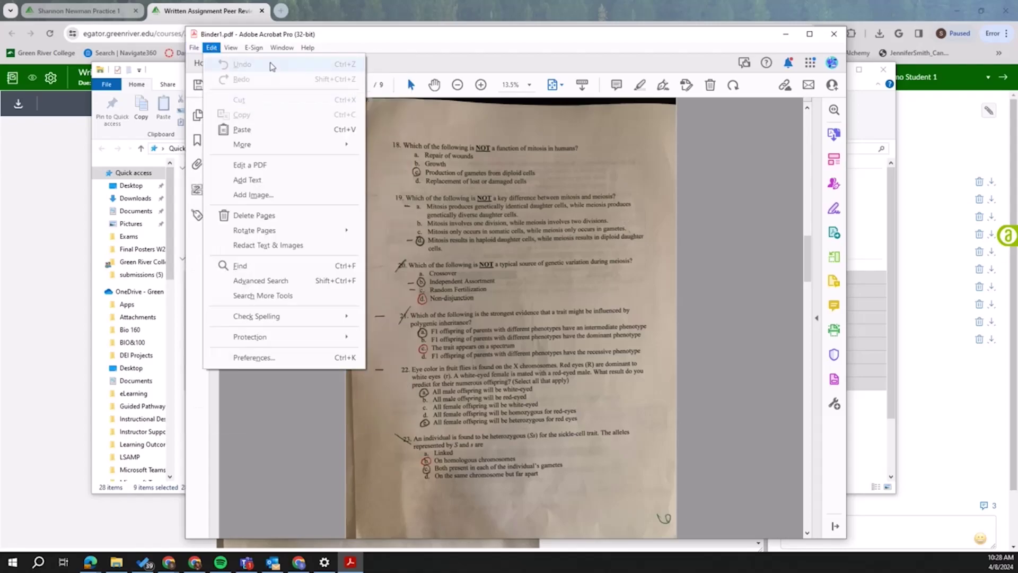
pyautogui.click(230, 144)
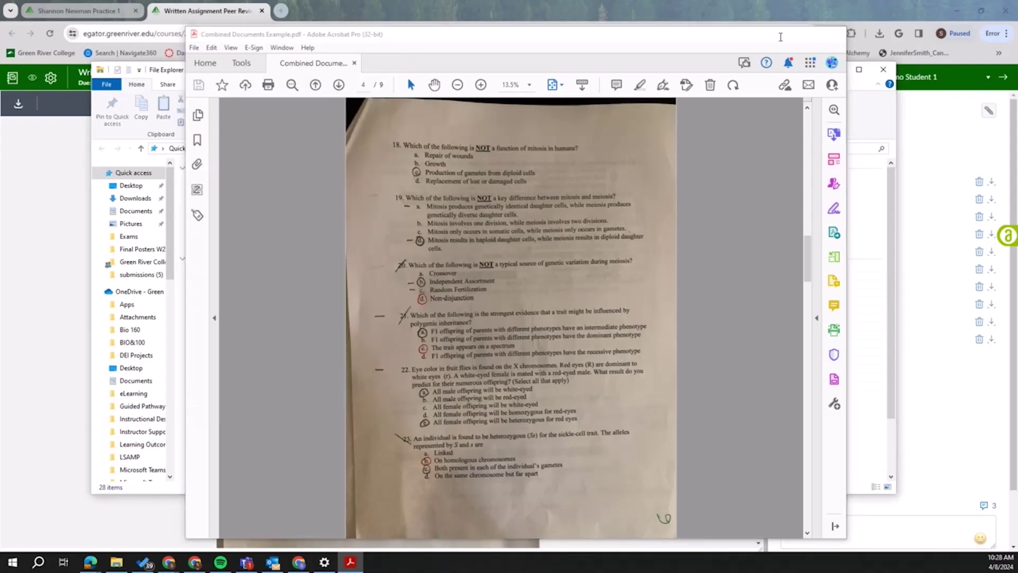
pyautogui.click(785, 34)
pyautogui.click(835, 70)
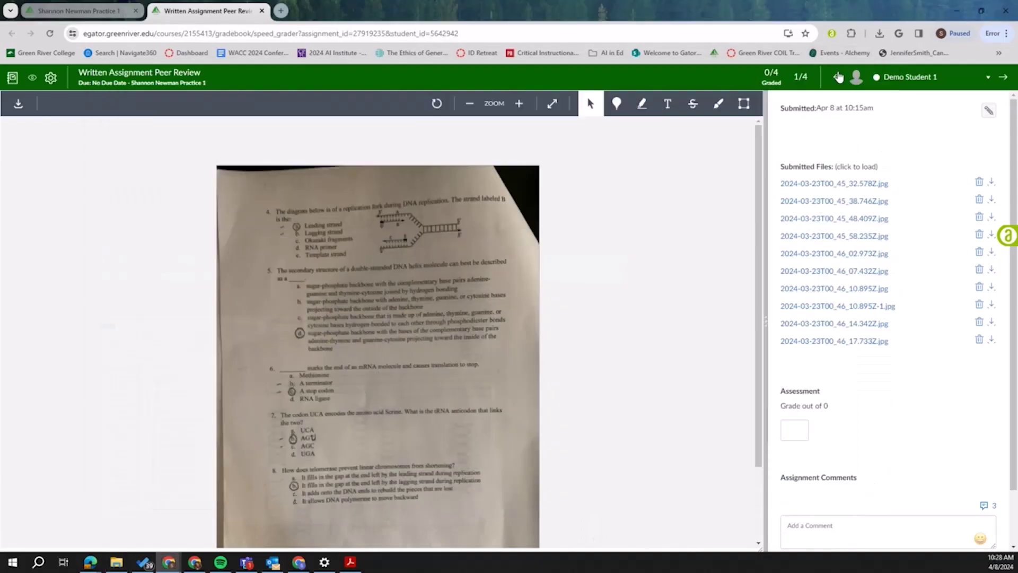
# Go to the course gradebook and open the details of Demo Student 1's Written Assignment Peer Review entry.
pyautogui.click(165, 81)
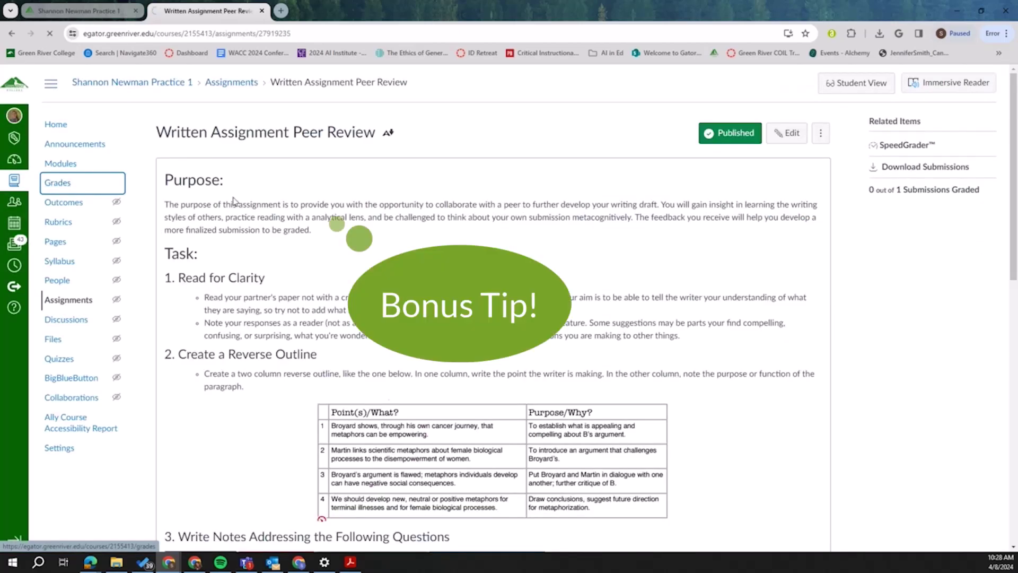
pyautogui.click(90, 188)
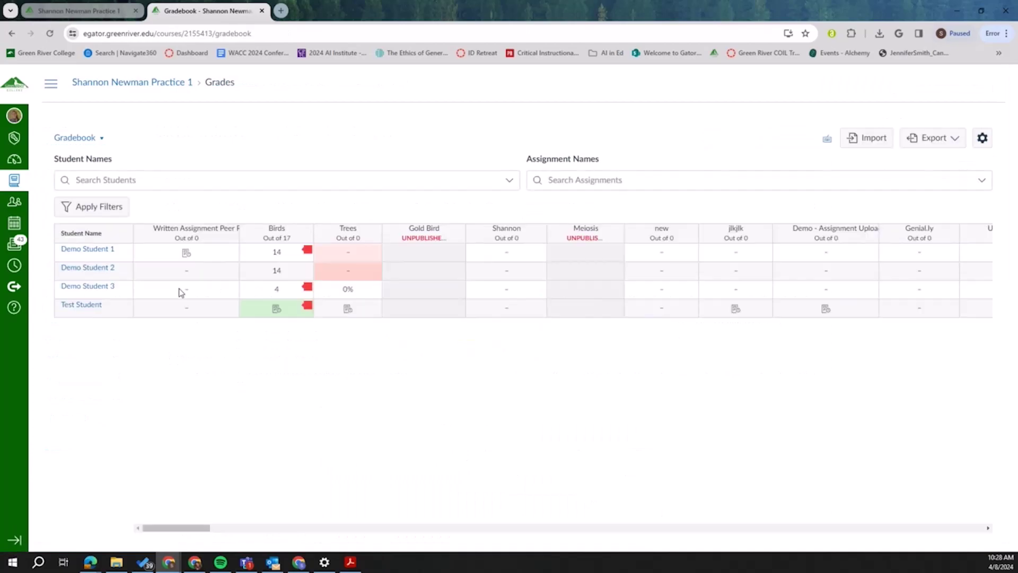
pyautogui.click(227, 256)
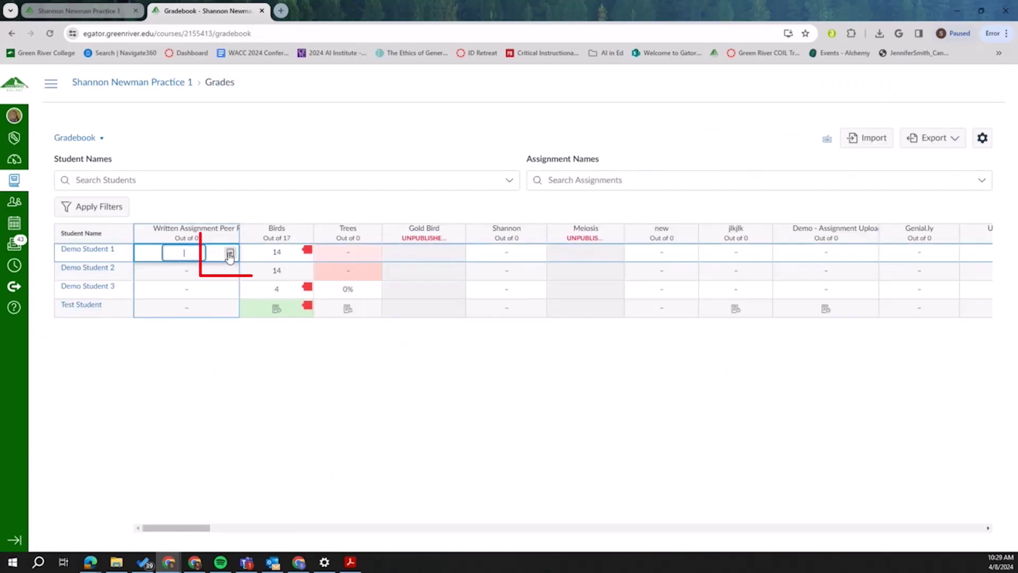
pyautogui.click(229, 257)
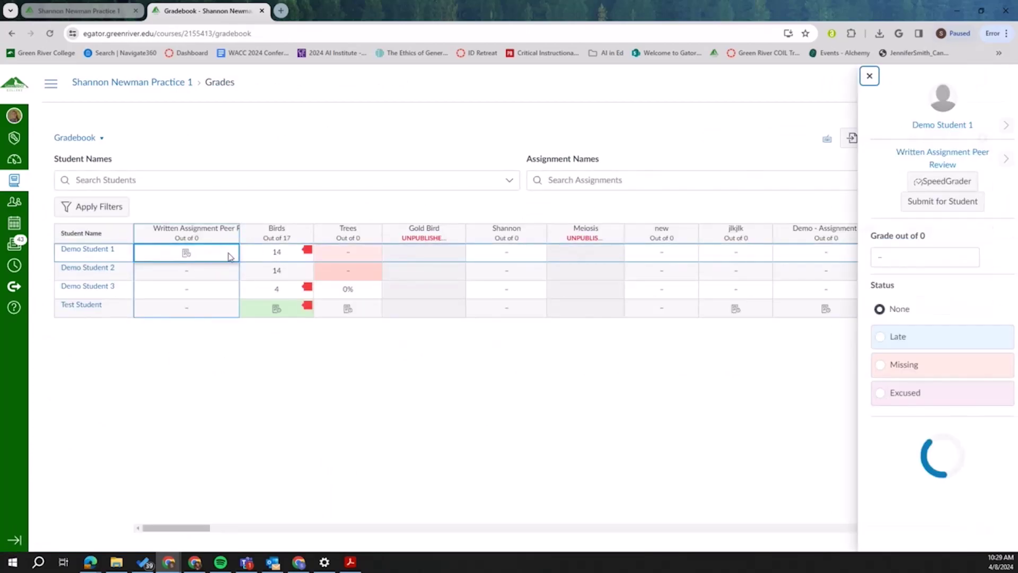
# Submit Combined Documents Example.pdf on behalf of Demo Student 1 and close the upload dialog.
pyautogui.click(907, 207)
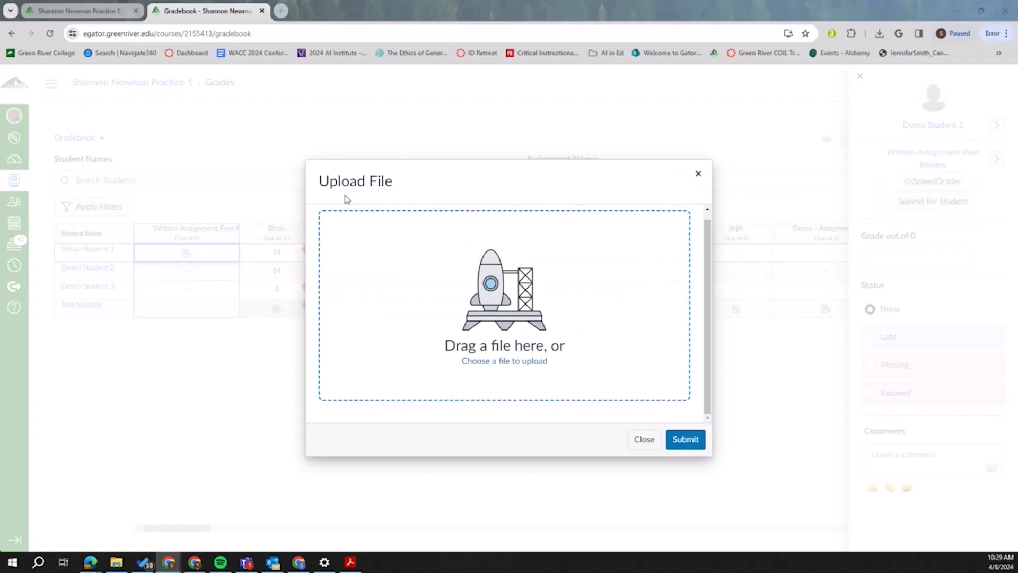
pyautogui.click(347, 215)
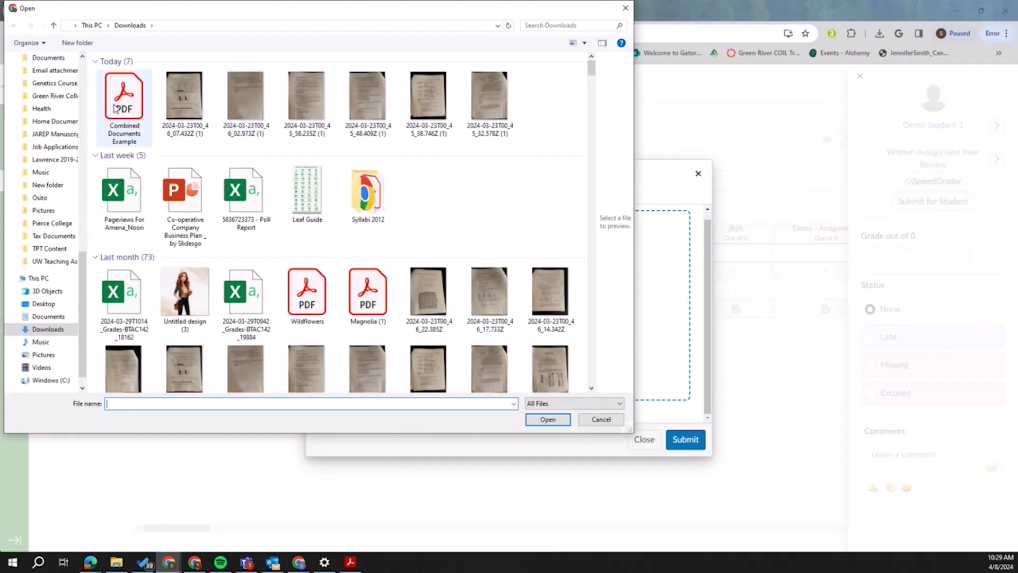
pyautogui.click(124, 106)
pyautogui.click(557, 421)
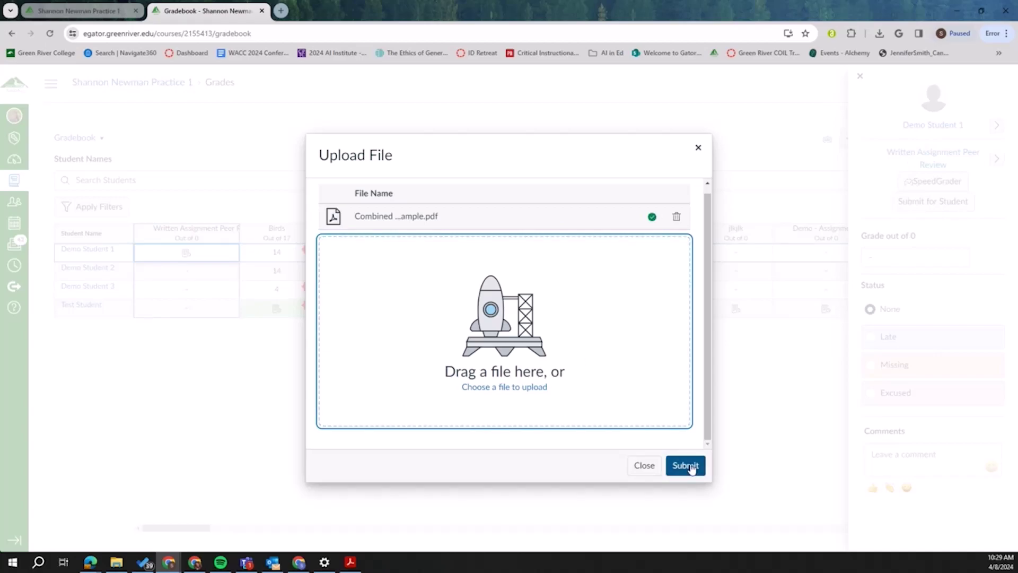
pyautogui.click(688, 466)
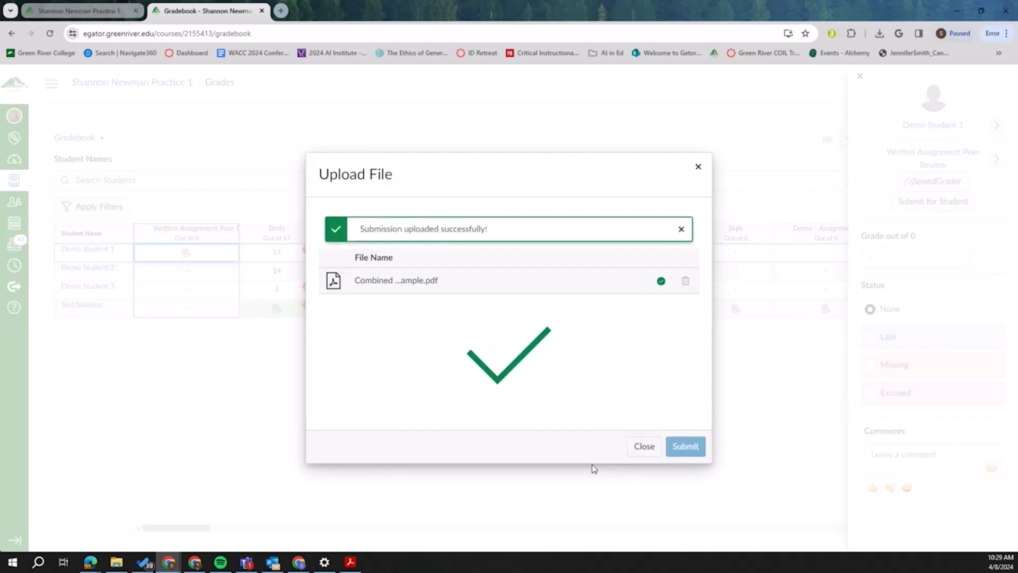
pyautogui.click(644, 446)
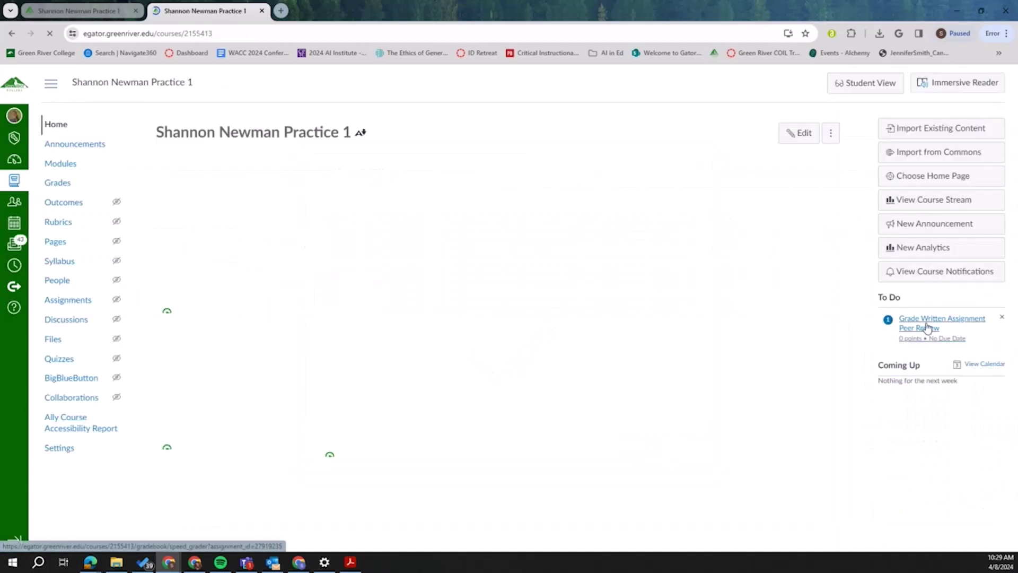
# Open Written Assignment Peer Review for grading from the course home page and view the student's original Apr 8 at 10:15am submission.
pyautogui.click(926, 325)
pyautogui.click(901, 118)
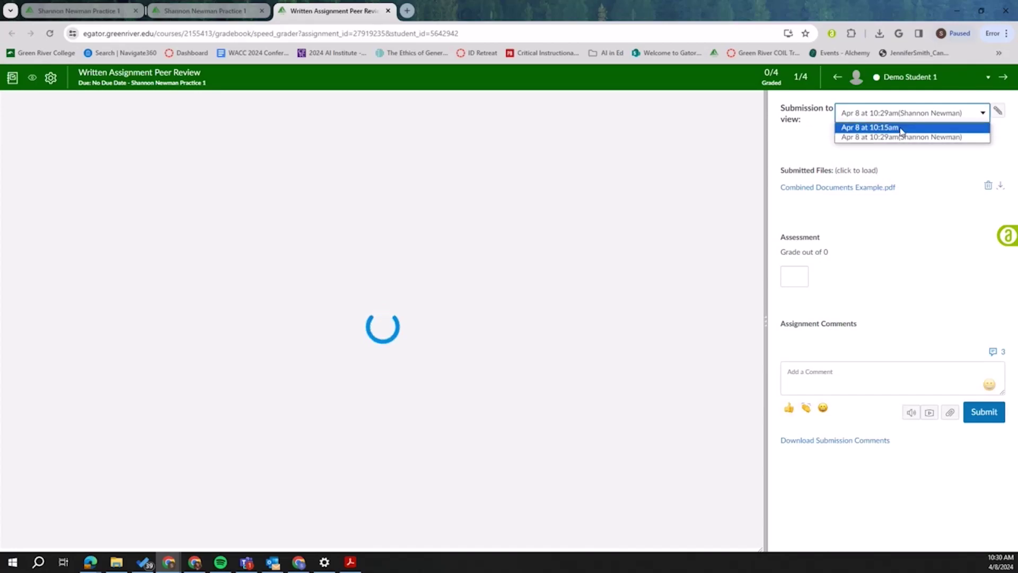
pyautogui.click(909, 160)
pyautogui.click(933, 113)
pyautogui.click(928, 132)
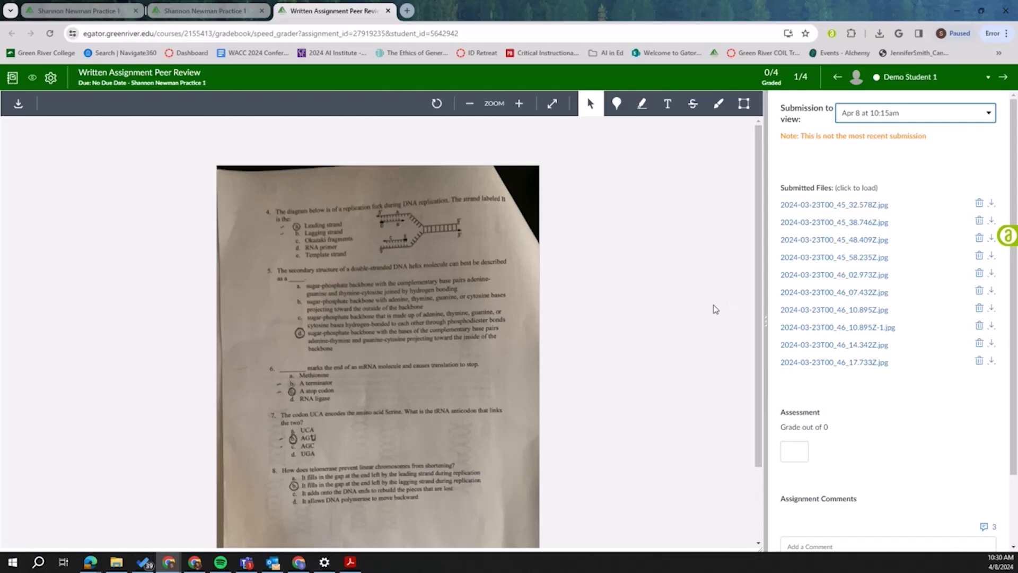
# Display the Apr 8 at 10:29am submission and look through the combined PDF's pages, ending back on the first page.
pyautogui.click(944, 117)
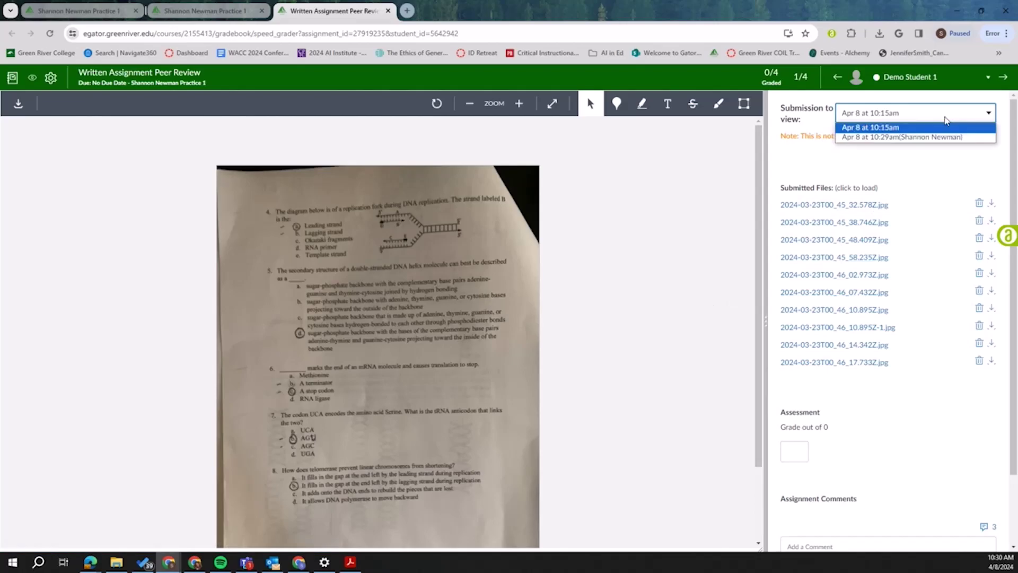
pyautogui.click(944, 136)
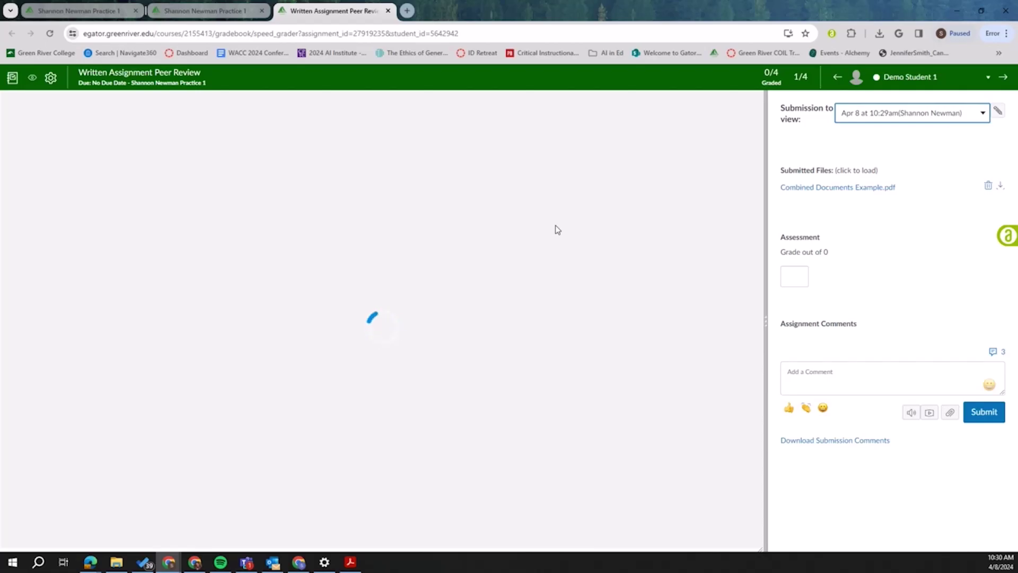
pyautogui.hotkey('ctrl', '-')
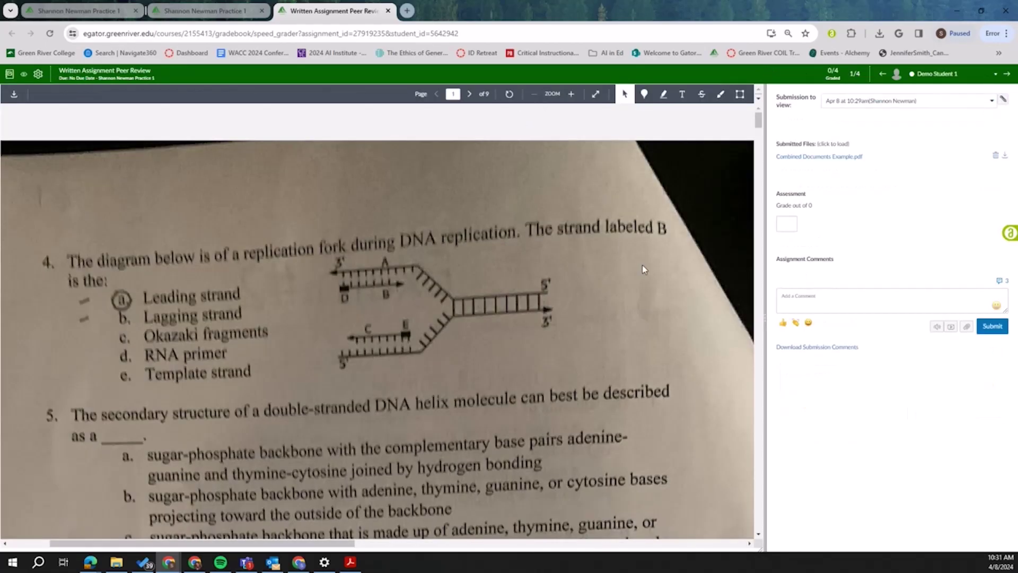
pyautogui.scroll(-10, 643, 269)
pyautogui.scroll(-15, 642, 266)
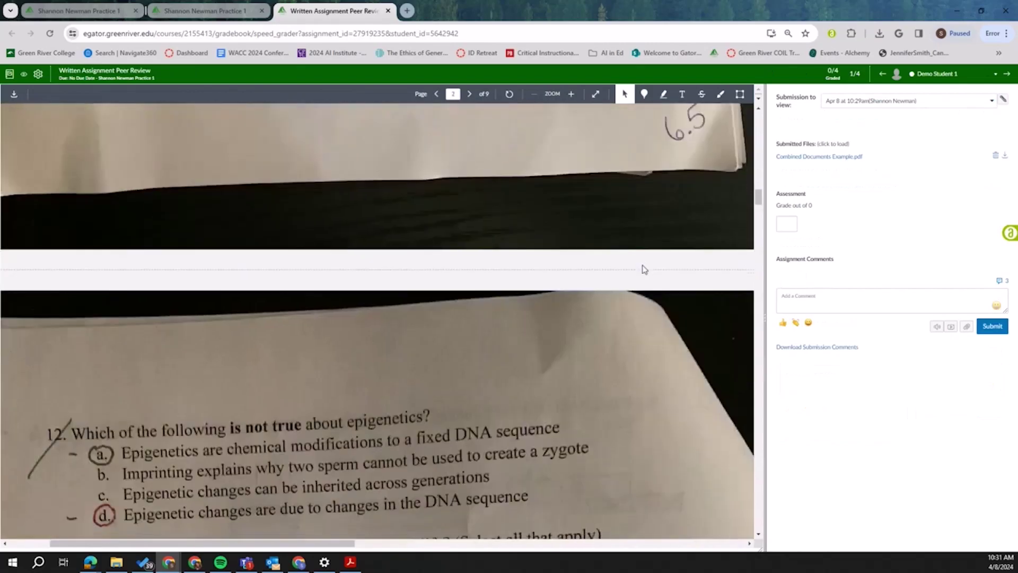
pyautogui.scroll(-20, 644, 269)
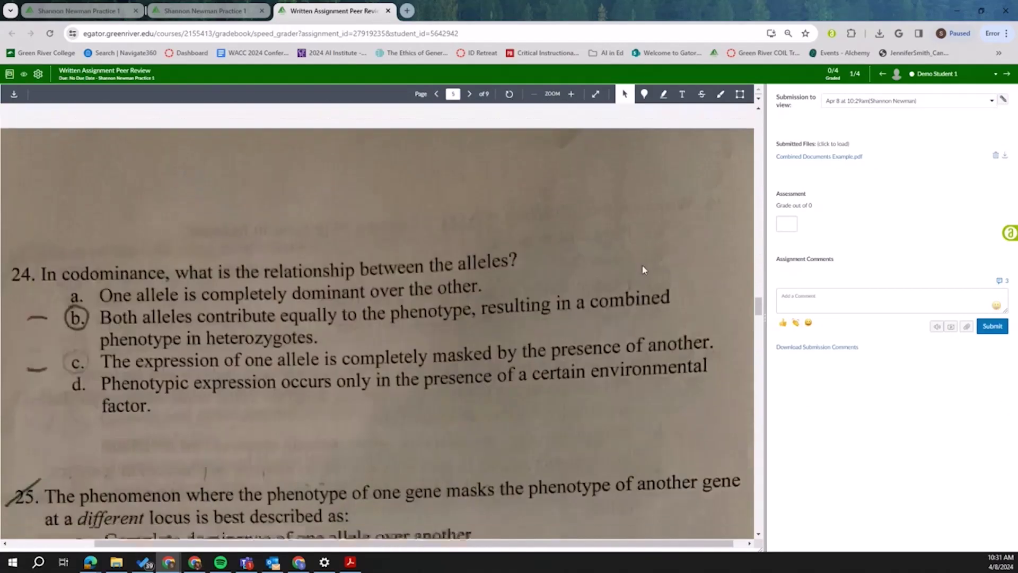
pyautogui.scroll(-20, 643, 274)
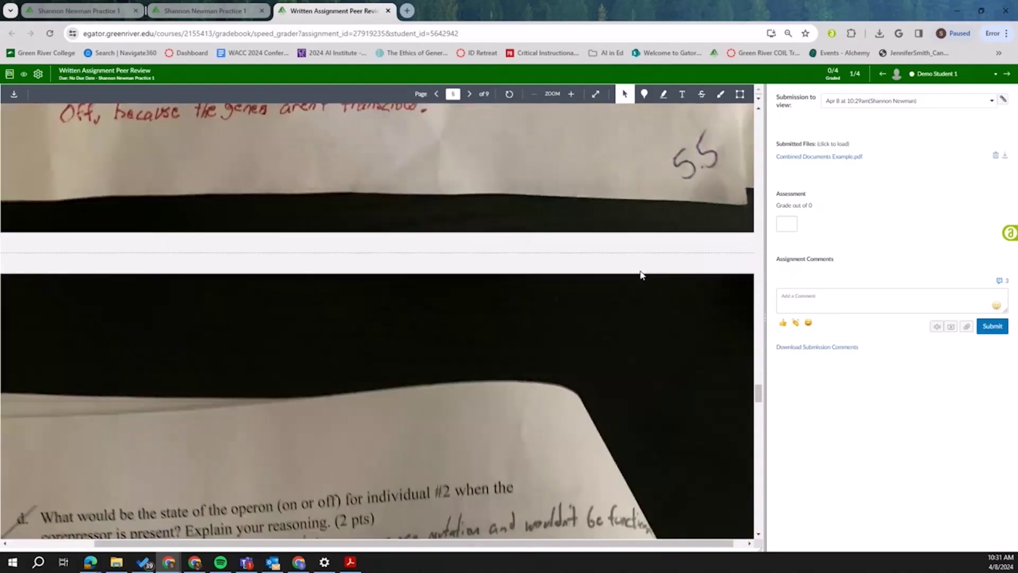
pyautogui.scroll(-10, 641, 274)
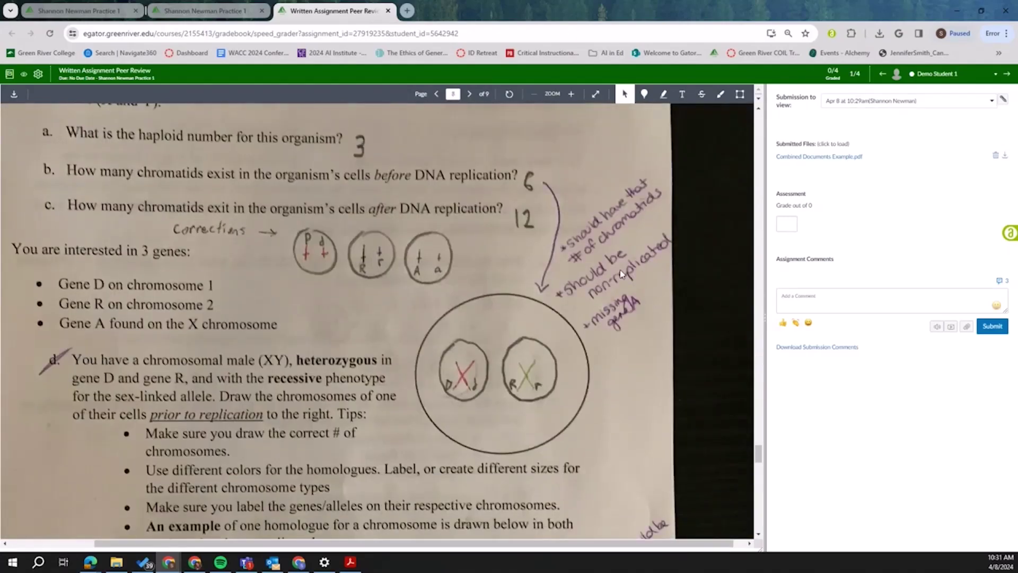
pyautogui.scroll(-6, 467, 262)
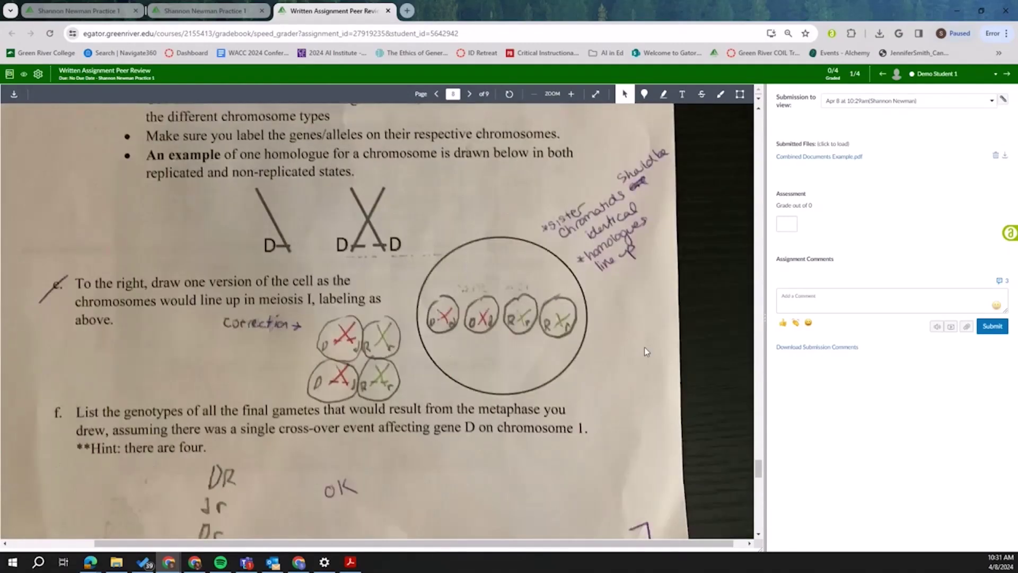
pyautogui.moveTo(758, 469); pyautogui.dragTo(744, 103)
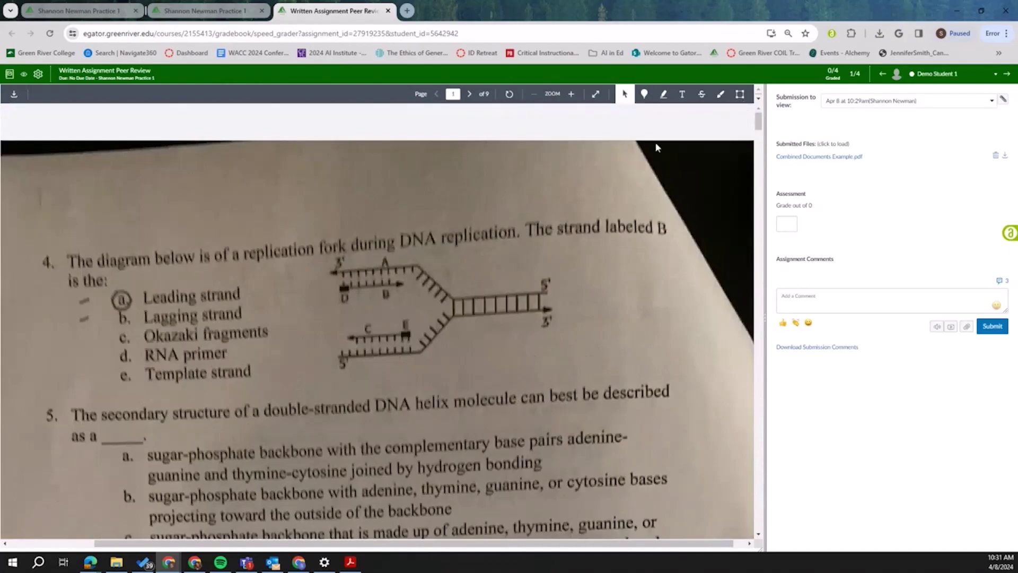